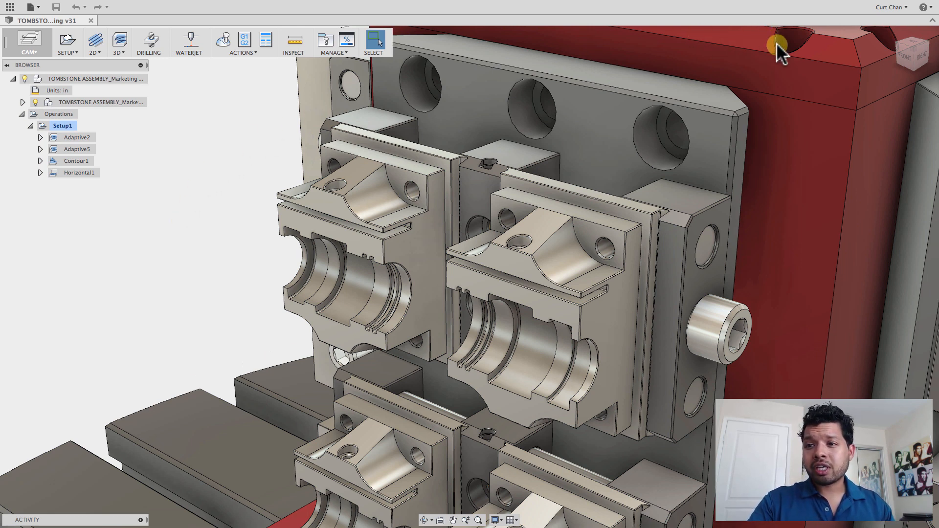
# - Review the preview functionality options in the preferences, including the CAM waterjet/laser/plasma cutter support, and accept the dialog
pyautogui.click(897, 8)
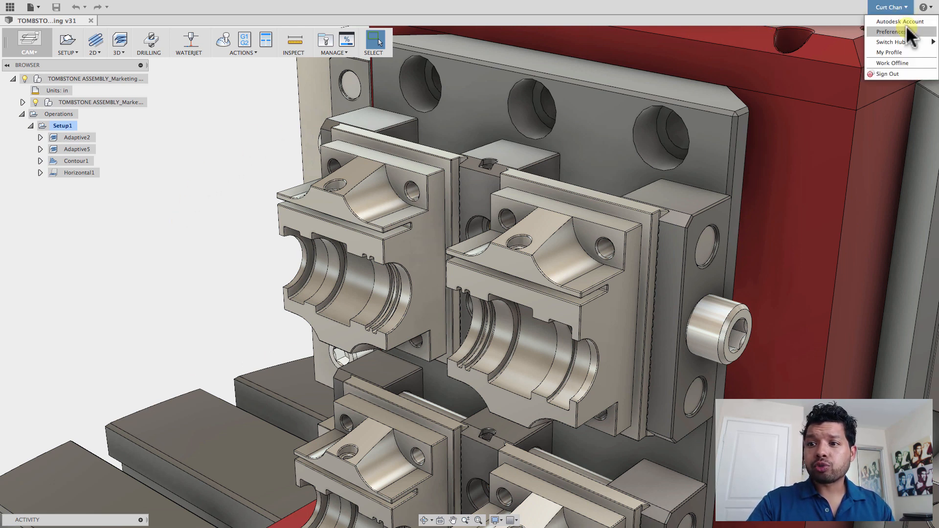
pyautogui.click(905, 30)
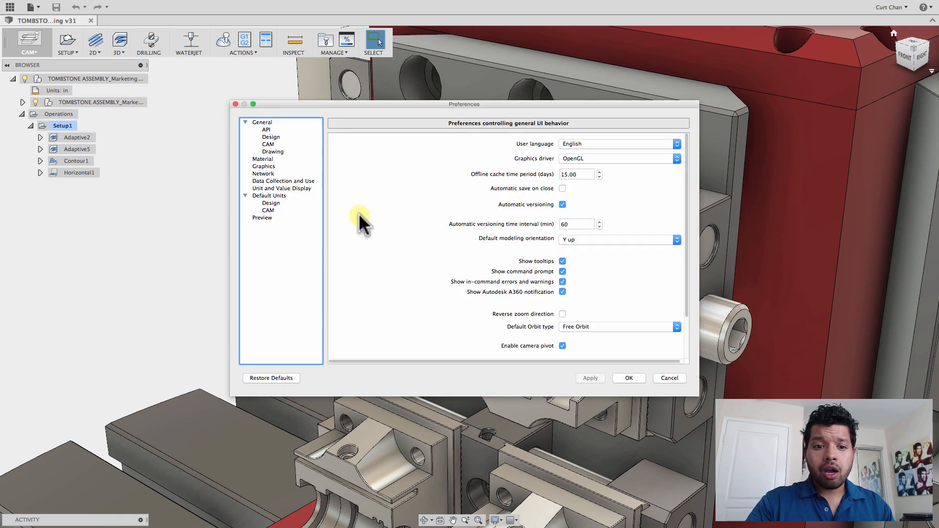
pyautogui.click(262, 218)
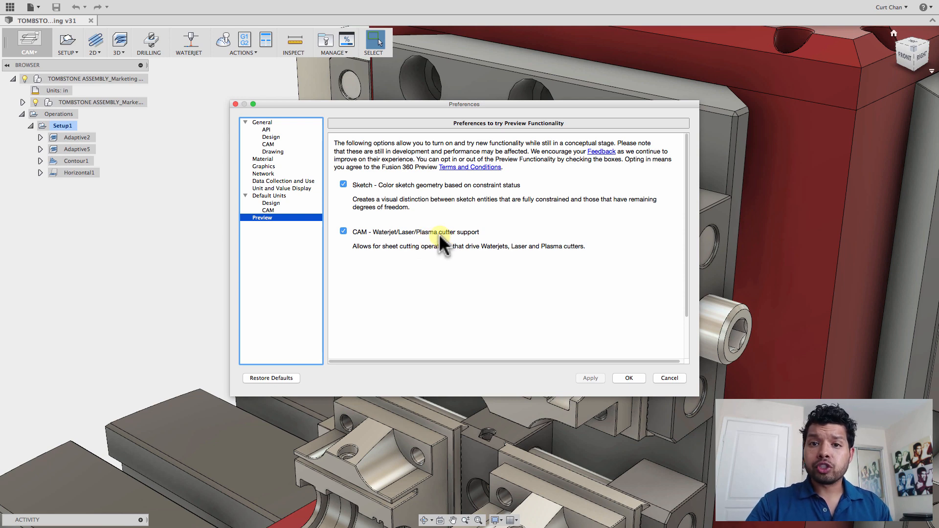
pyautogui.click(627, 378)
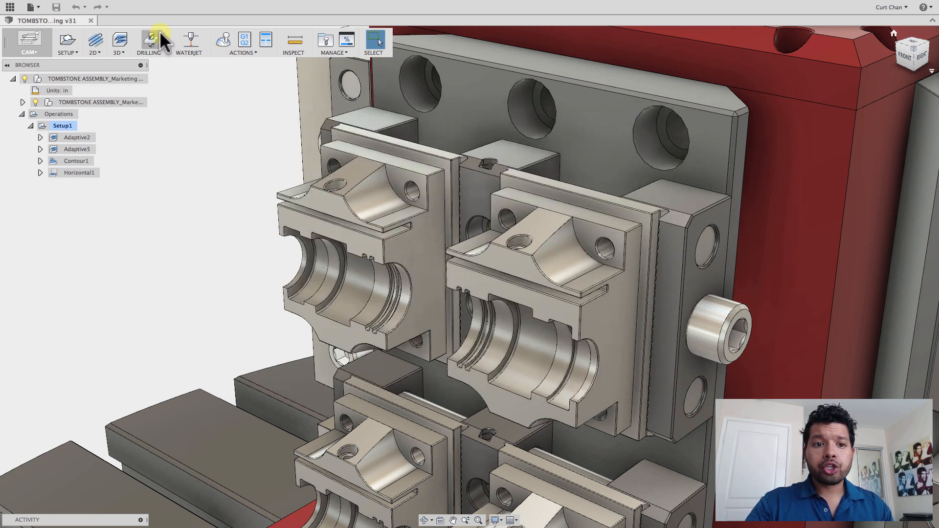
# - Examine the cutting types offered by a new waterjet contour operation, and cancel the operation
pyautogui.click(191, 41)
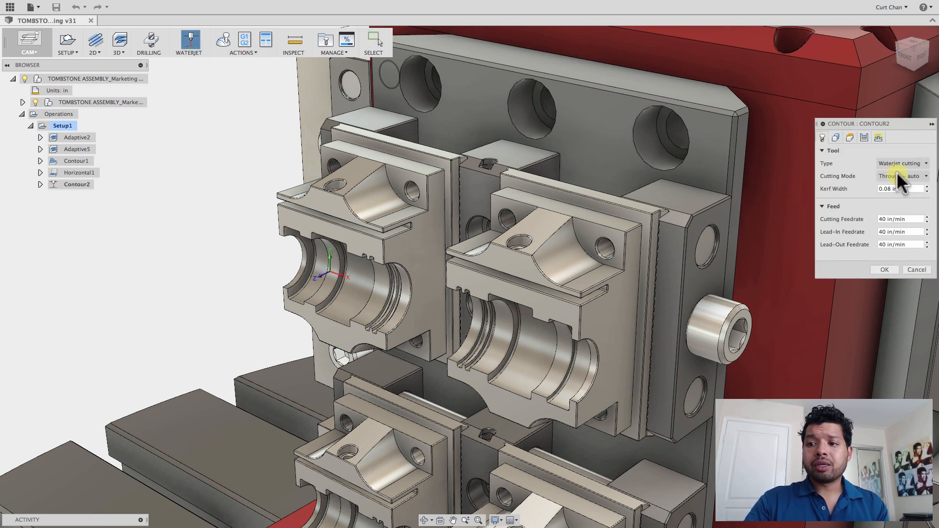
pyautogui.click(907, 164)
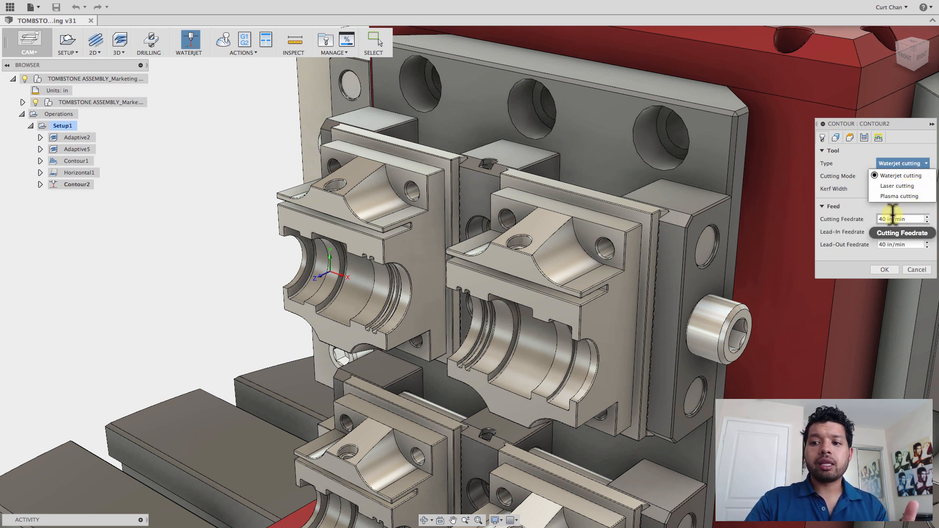
pyautogui.click(914, 269)
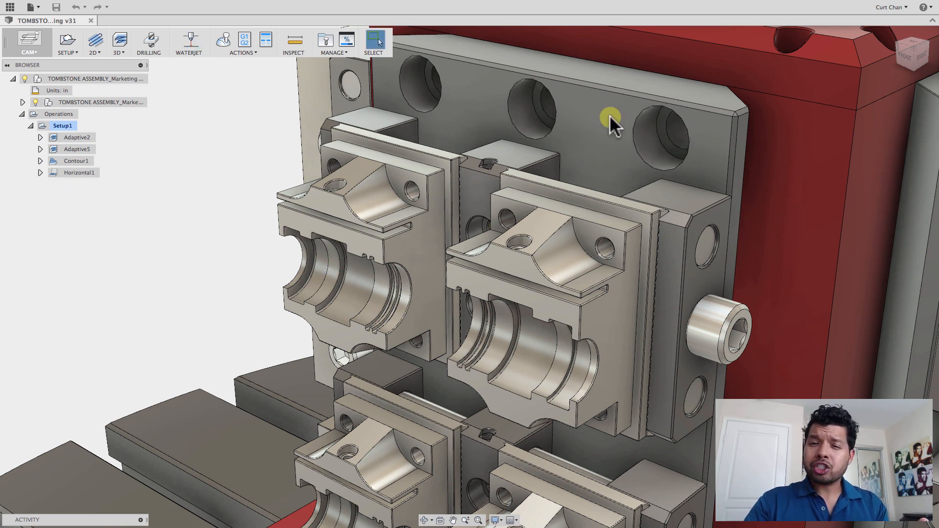
# - Switch to Chrome to read the forum post with the laser and waterjet post configurations, and return to Fusion 360
pyautogui.moveTo(291, 525)
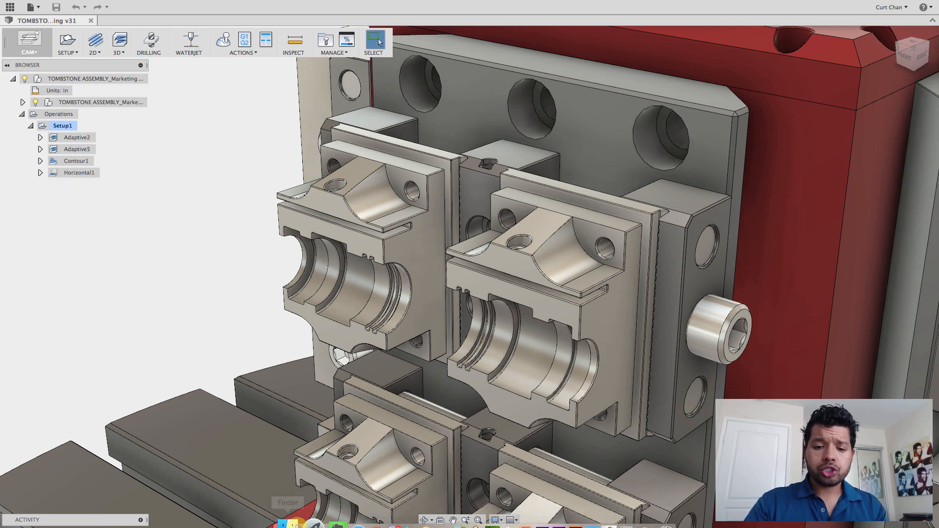
pyautogui.click(351, 523)
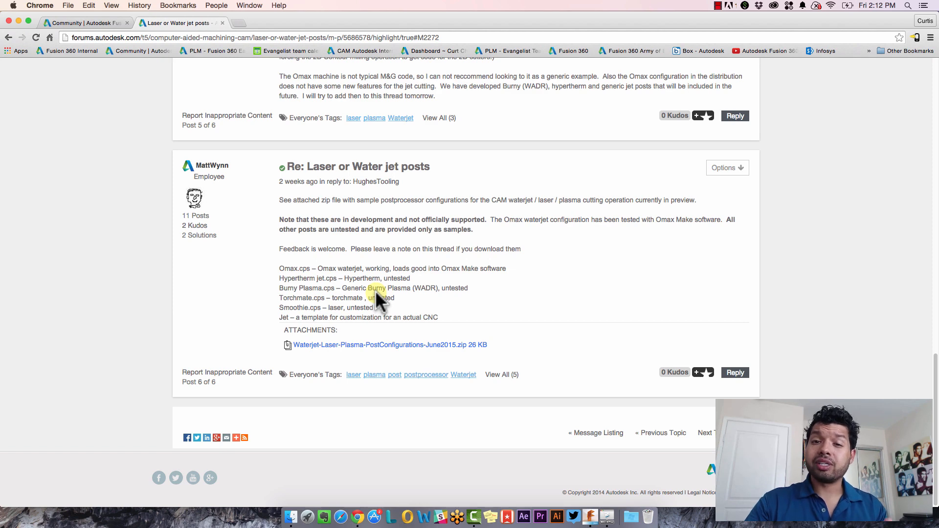
pyautogui.click(592, 519)
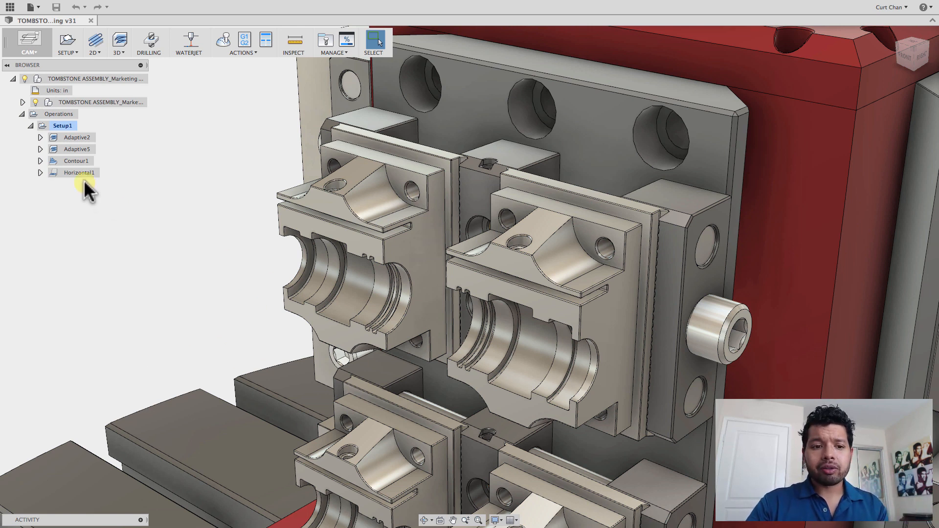
# - Preview the toolpaths of the Contour1, Adaptive2 and Adaptive5 operations in Setup1
pyautogui.click(77, 159)
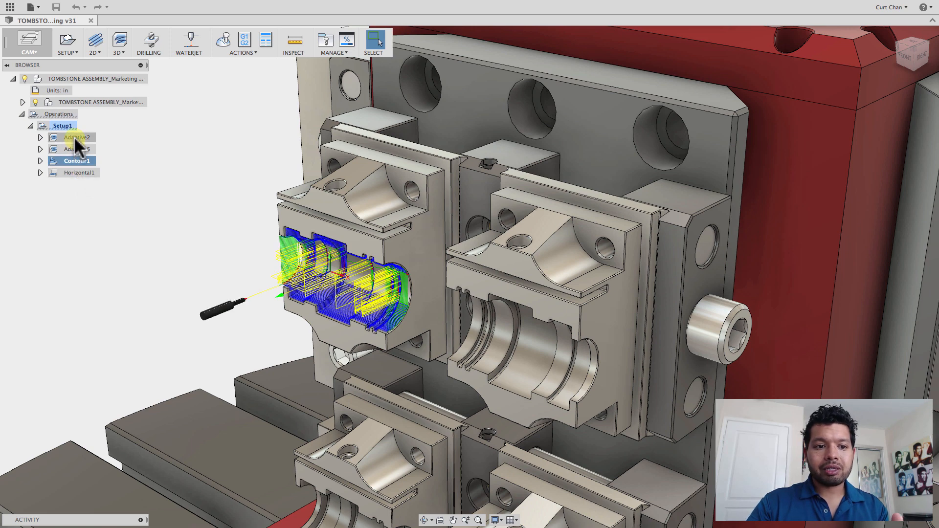
pyautogui.click(77, 139)
pyautogui.click(78, 149)
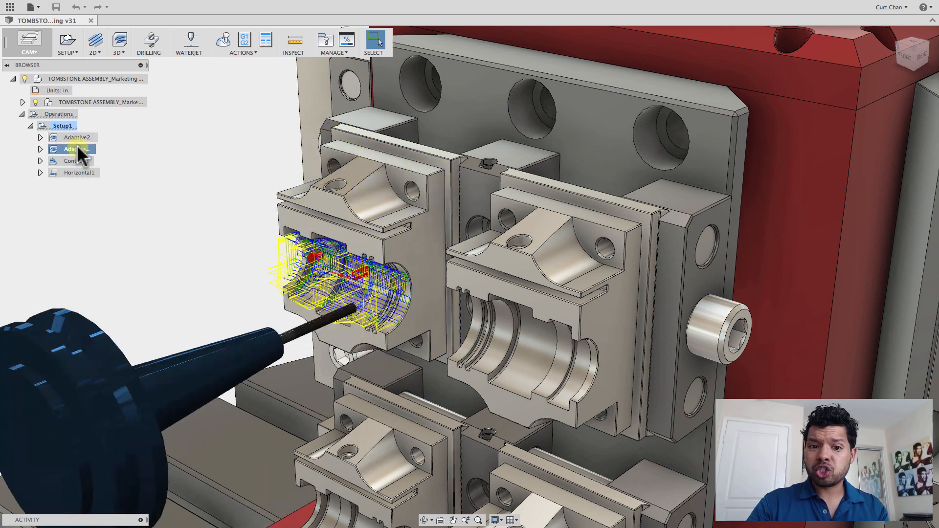
# - Create a derived 3D milling Parallel operation from Contour1
pyautogui.click(80, 160)
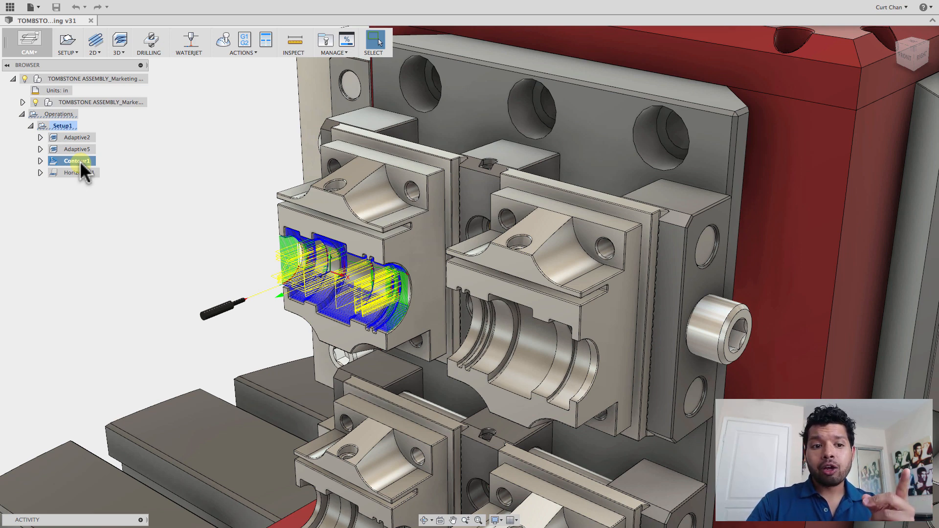
pyautogui.rightClick(80, 161)
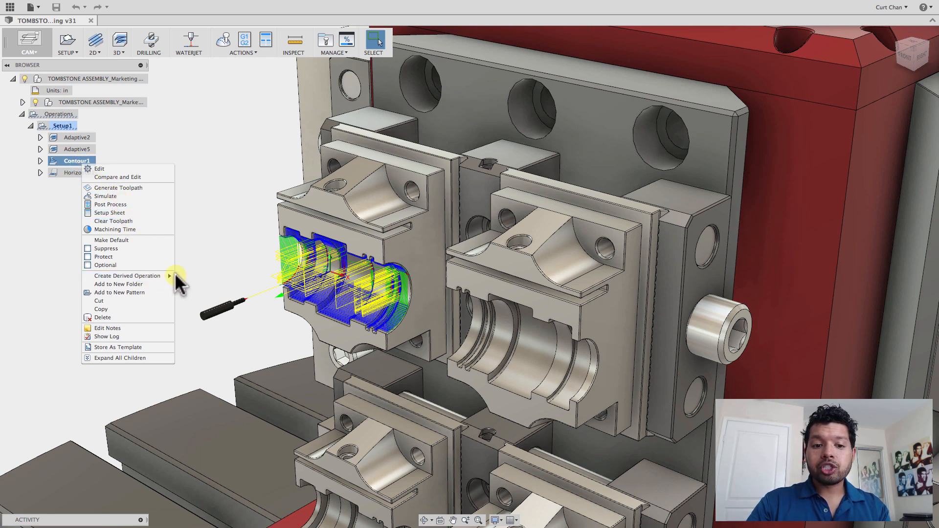
pyautogui.moveTo(169, 272)
pyautogui.moveTo(201, 276)
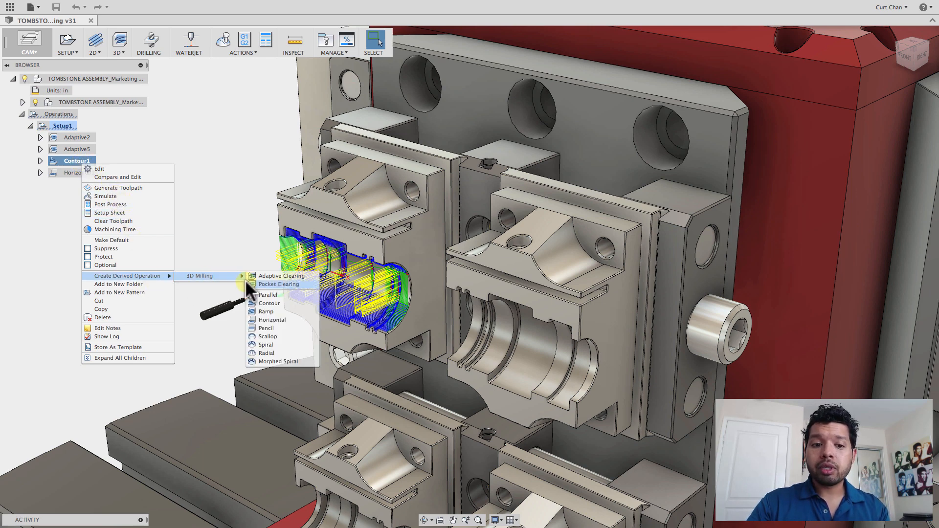
pyautogui.click(260, 294)
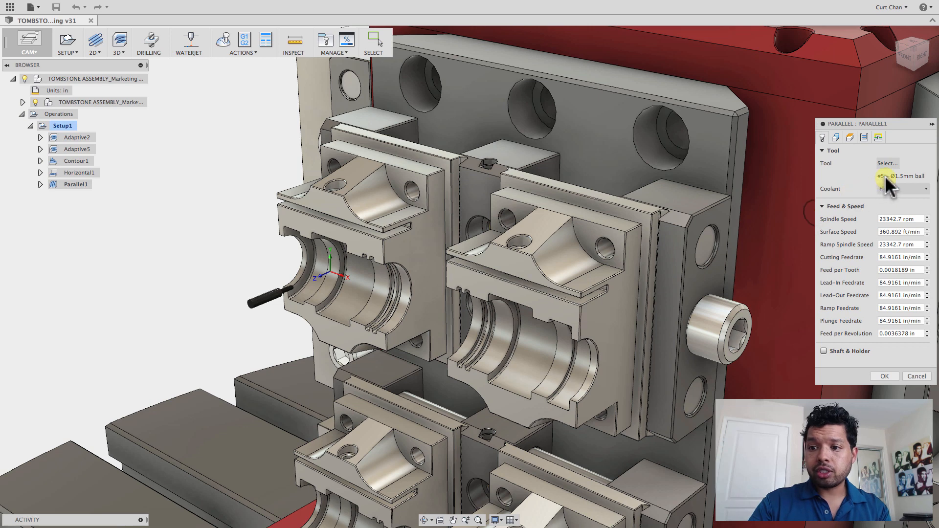
# - Limit the Parallel operation's geometry to slope angles from 0 to 35 degrees
pyautogui.click(835, 137)
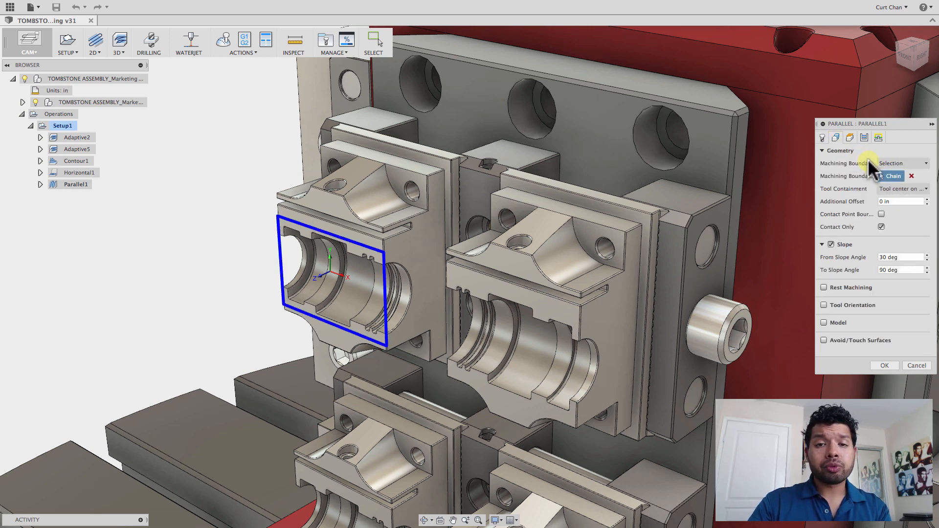
pyautogui.click(852, 135)
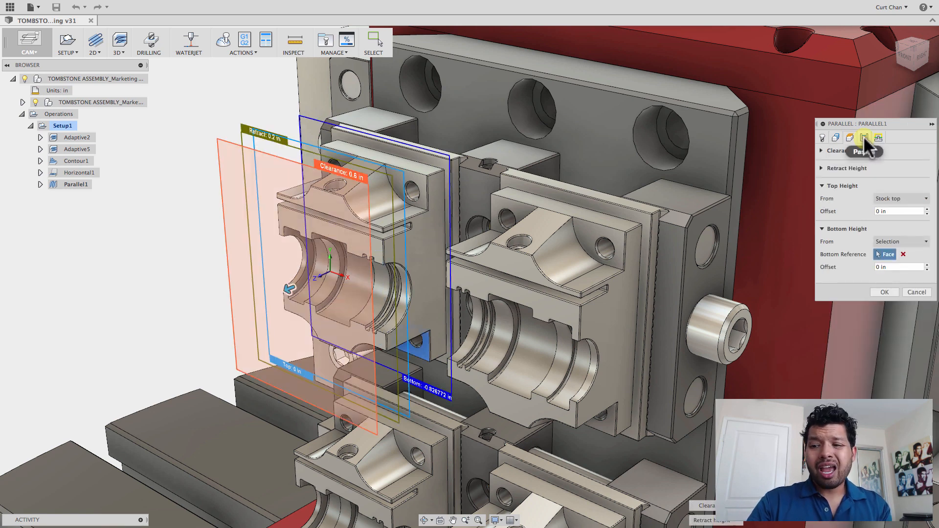
pyautogui.click(837, 138)
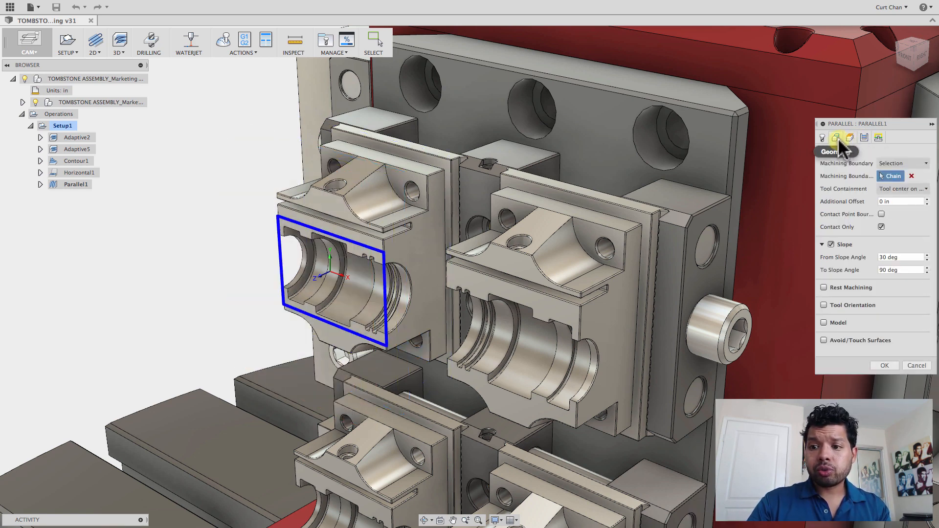
pyautogui.click(865, 257)
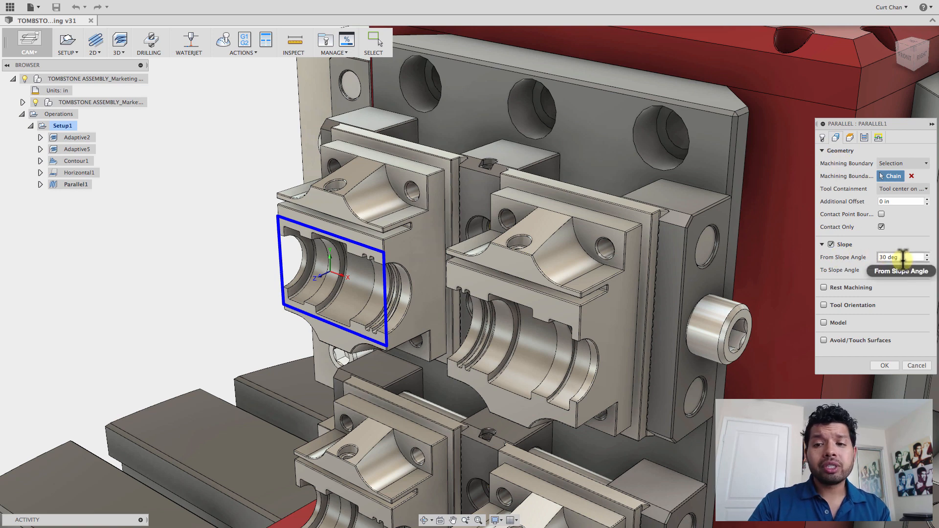
pyautogui.write('0')
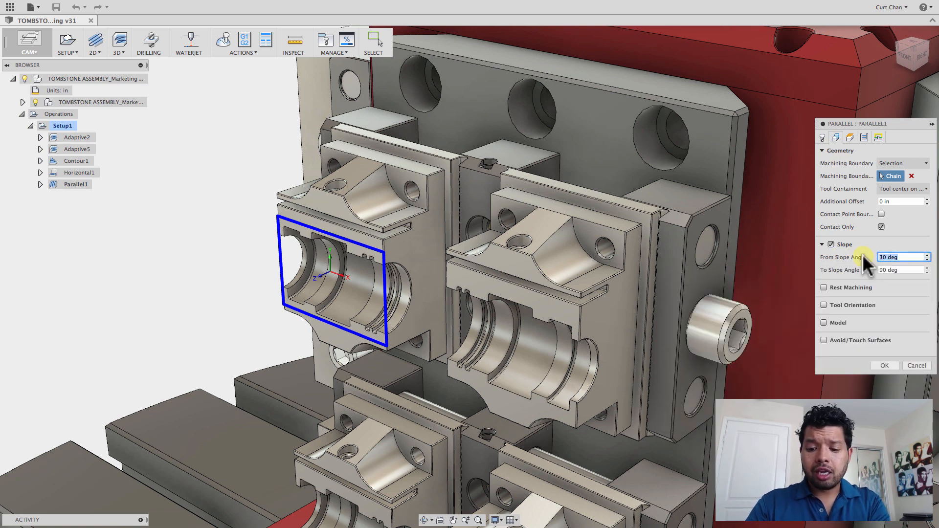
pyautogui.press('Tab')
pyautogui.write('35')
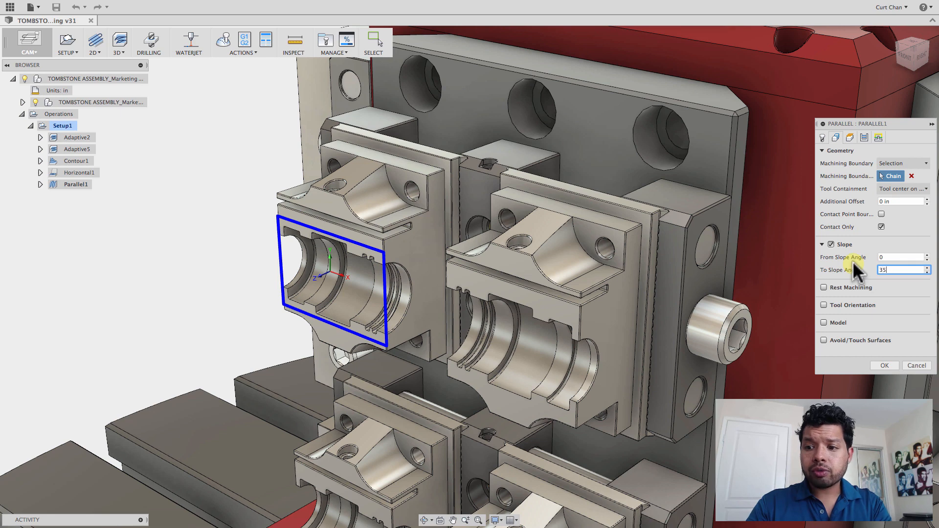
# - Enable Avoid/Touch Surfaces and select the two flat front faces above and below the bore as the surfaces to avoid
pyautogui.click(823, 340)
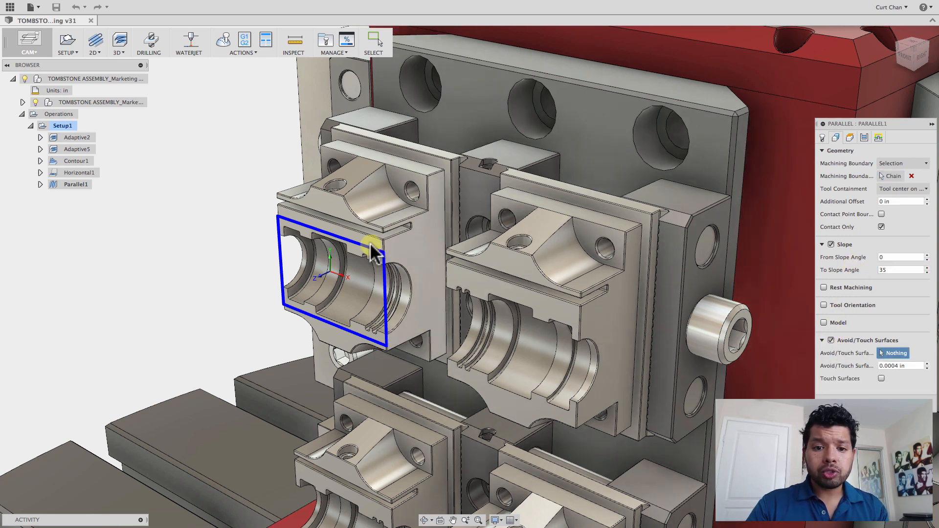
pyautogui.click(341, 339)
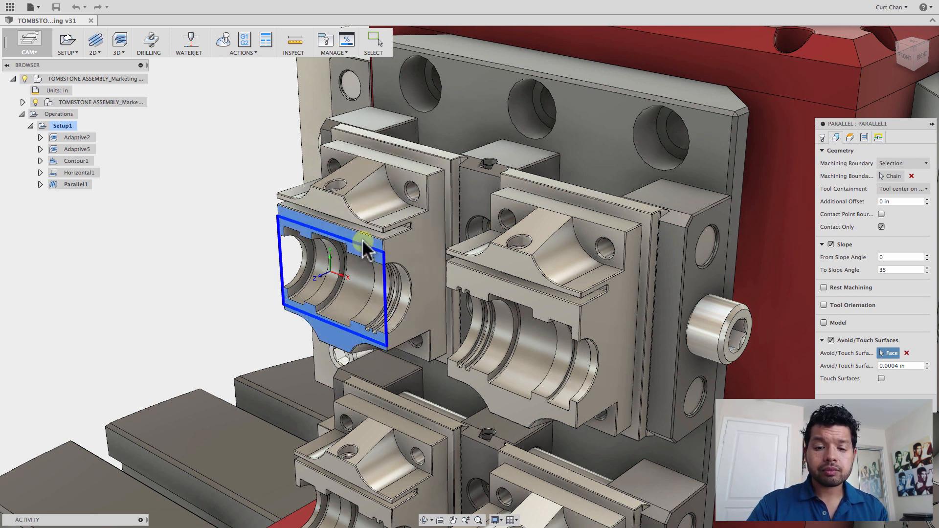
pyautogui.click(363, 242)
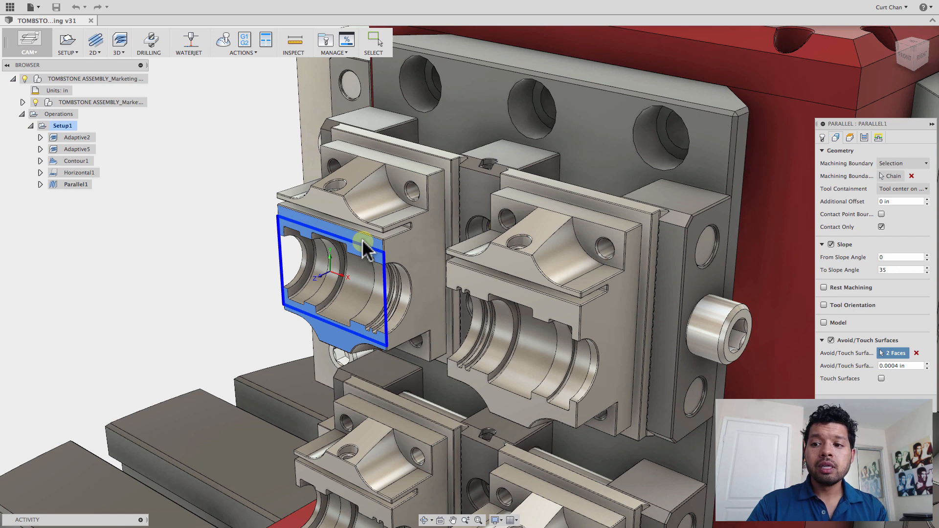
# - Set the Parallel operation's pass direction to 45 degrees and confirm the operation to generate its toolpath
pyautogui.click(864, 137)
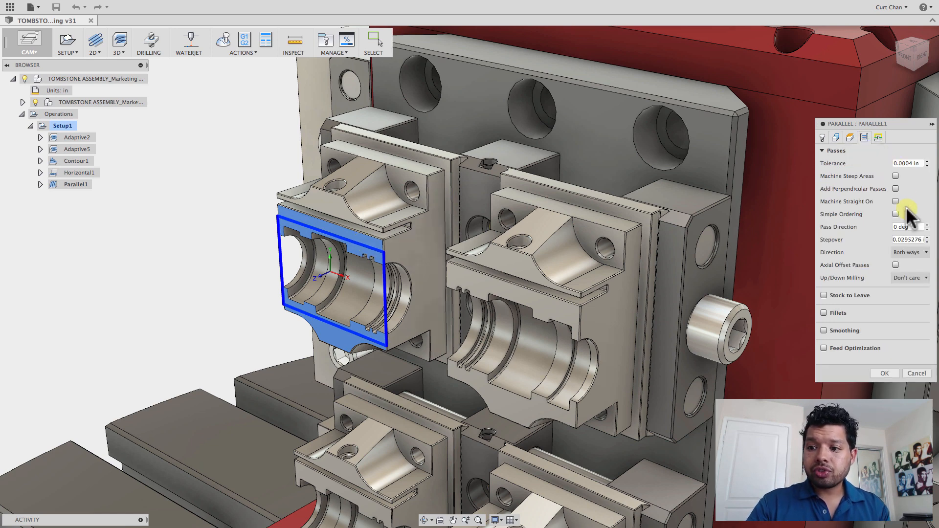
pyautogui.click(910, 226)
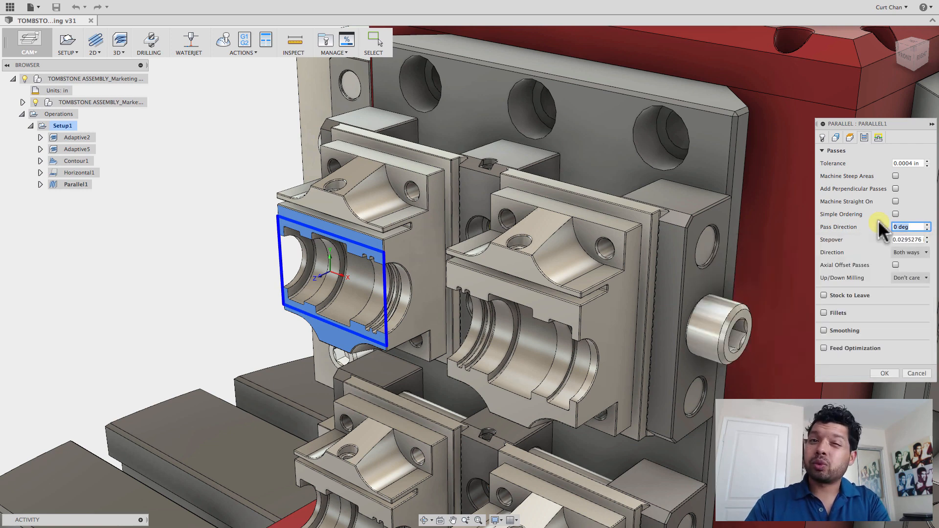
pyautogui.write('45')
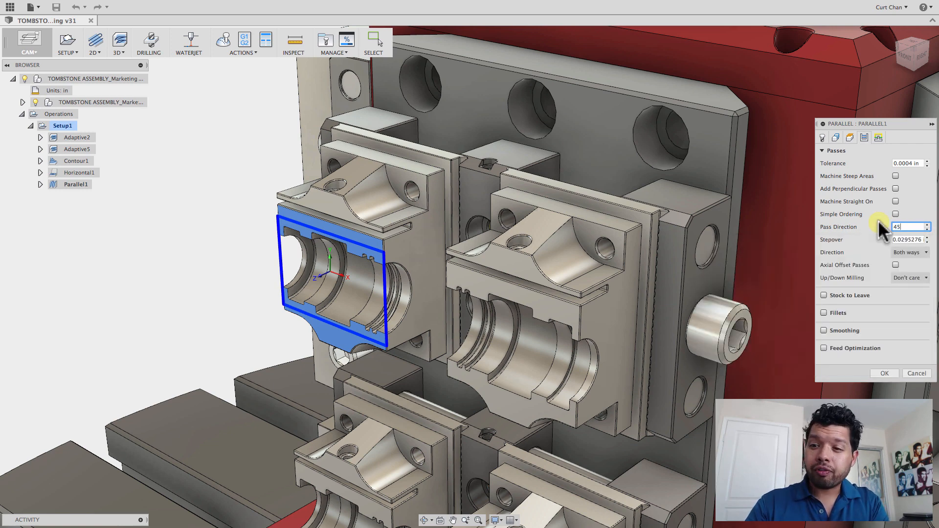
pyautogui.rightClick(902, 229)
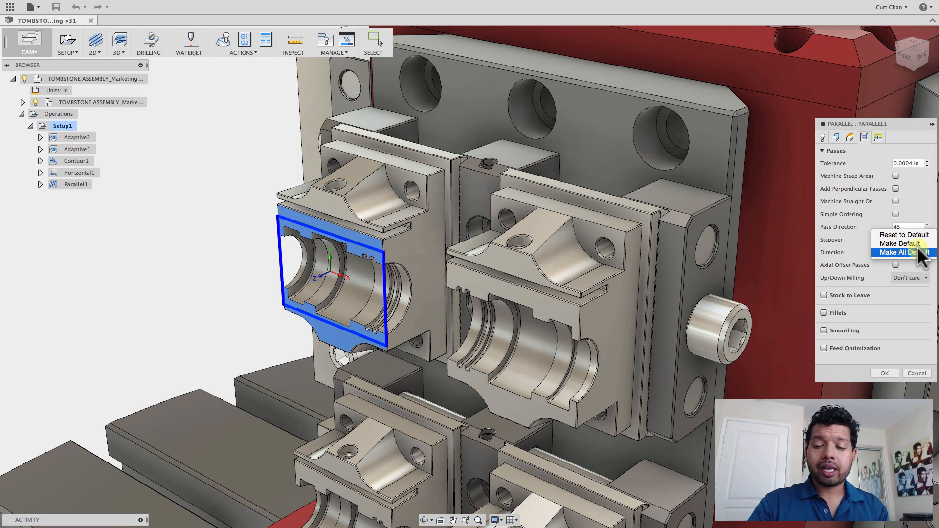
pyautogui.click(891, 368)
pyautogui.click(891, 368)
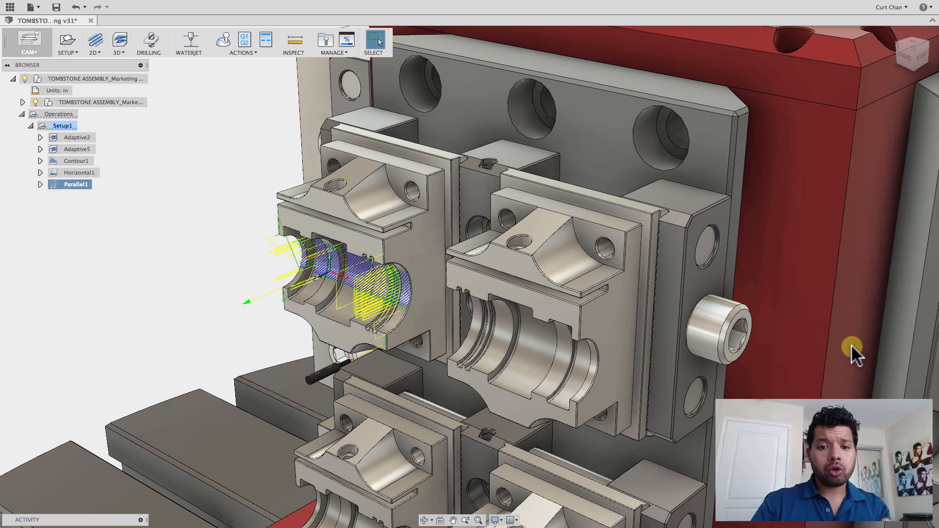
# - Inspect the Parallel1 toolpath up close and reorder Parallel1 to sit between Contour1 and Horizontal1
pyautogui.keyDown('shift'); pyautogui.moveTo(371, 279); pyautogui.dragTo(374, 257, button='middle'); pyautogui.keyUp('shift')
pyautogui.scroll(3, 366, 279)
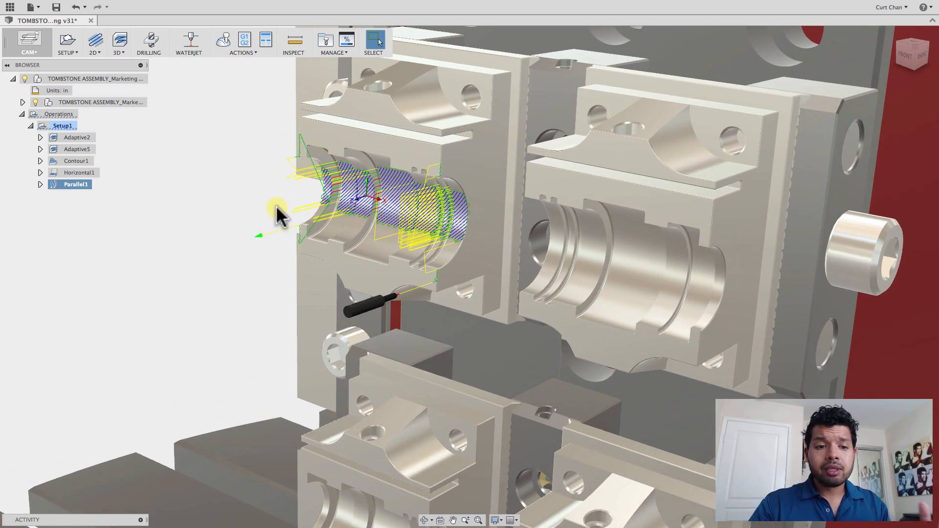
pyautogui.moveTo(82, 181); pyautogui.dragTo(83, 163)
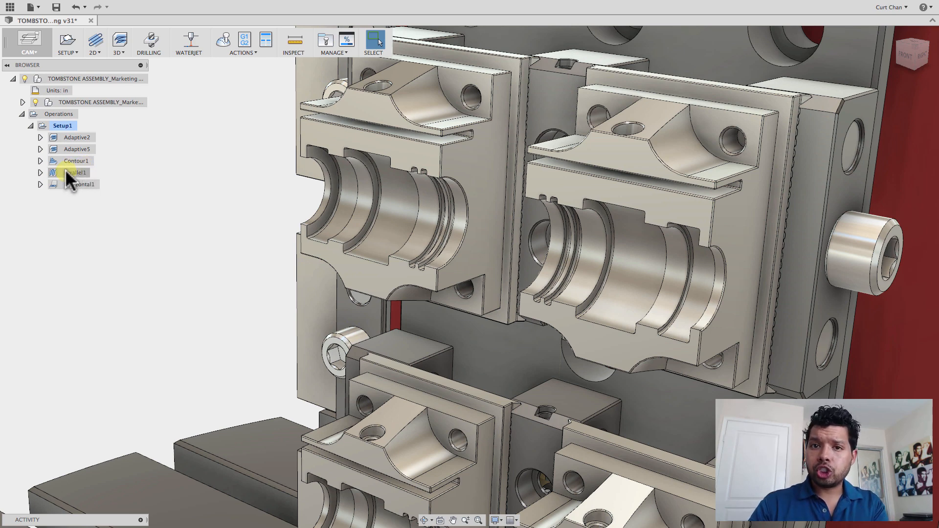
# - Check the machining time of the Parallel1 operation and close the report
pyautogui.rightClick(65, 172)
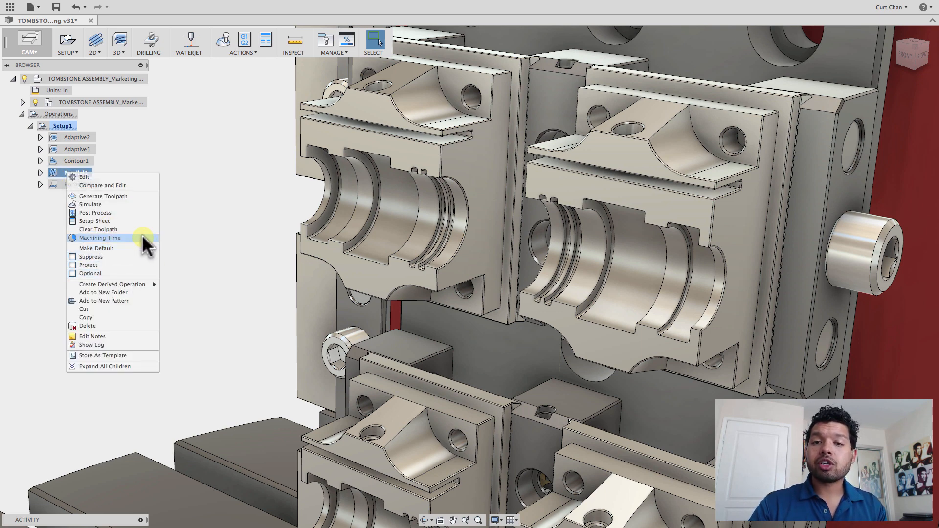
pyautogui.click(99, 237)
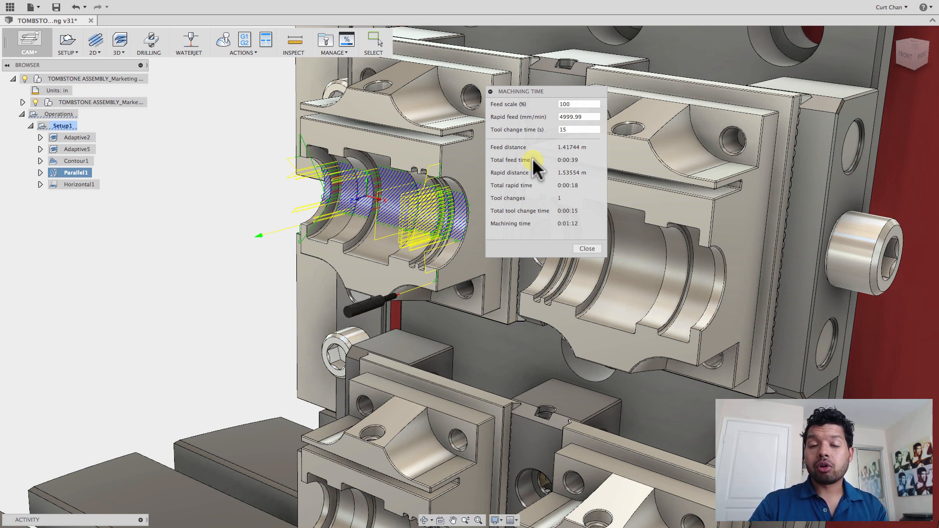
pyautogui.click(585, 248)
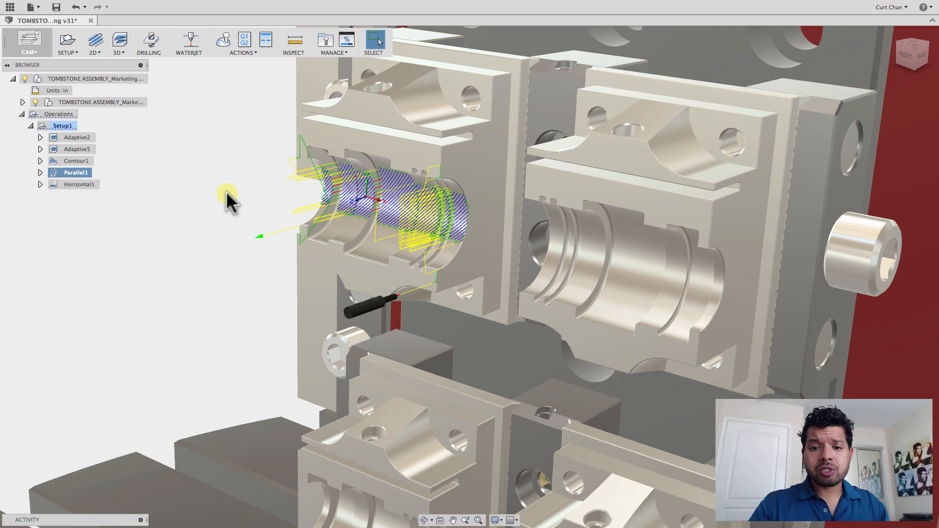
# - Select all five operations in Setup1, from Adaptive2 through Horizontal1, and create a new pattern from them
pyautogui.click(226, 191)
pyautogui.scroll(-5, 226, 190)
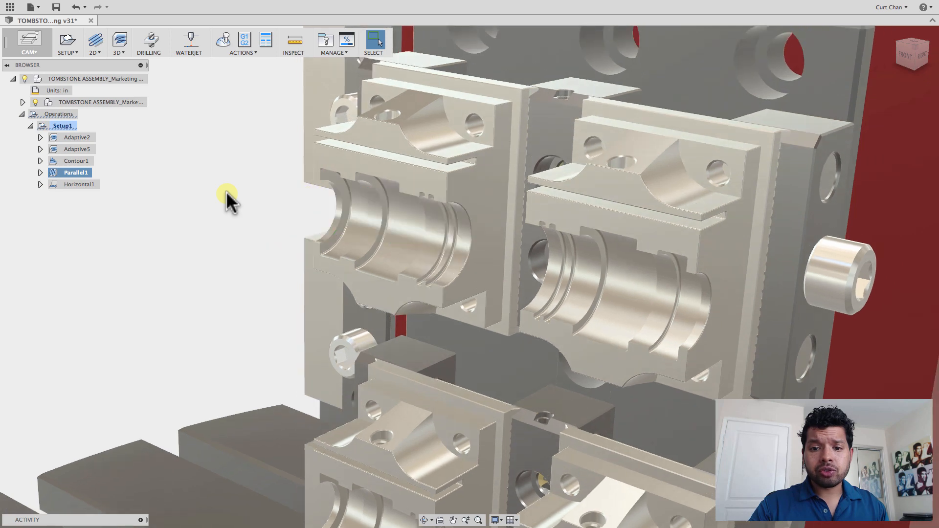
pyautogui.scroll(-5, 226, 190)
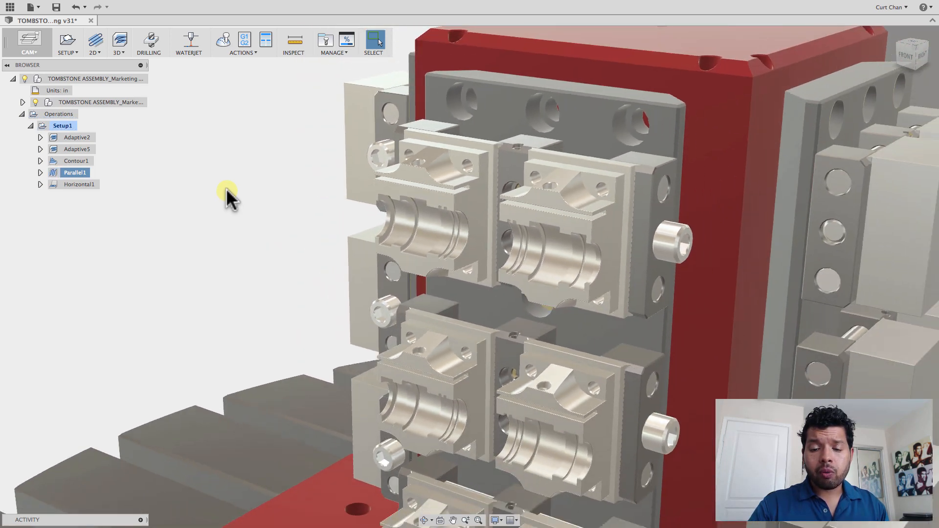
pyautogui.scroll(-3, 226, 189)
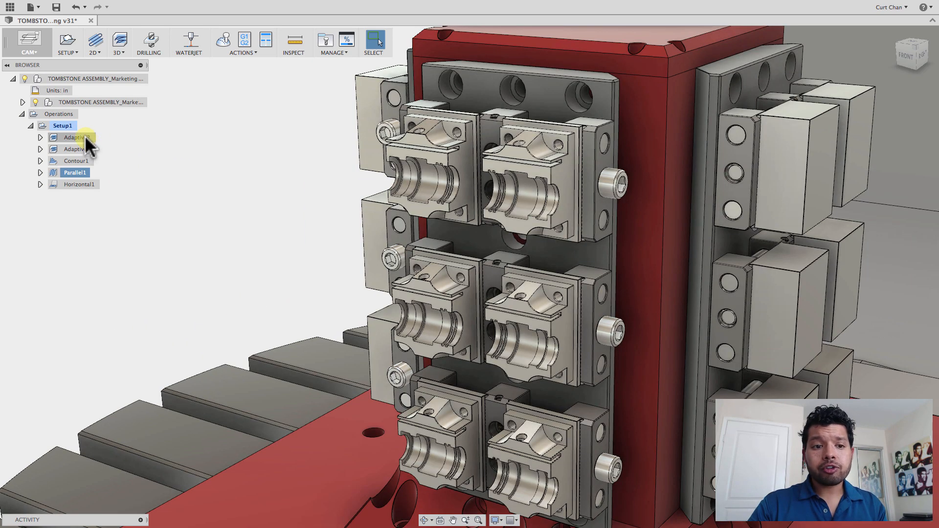
pyautogui.click(86, 141)
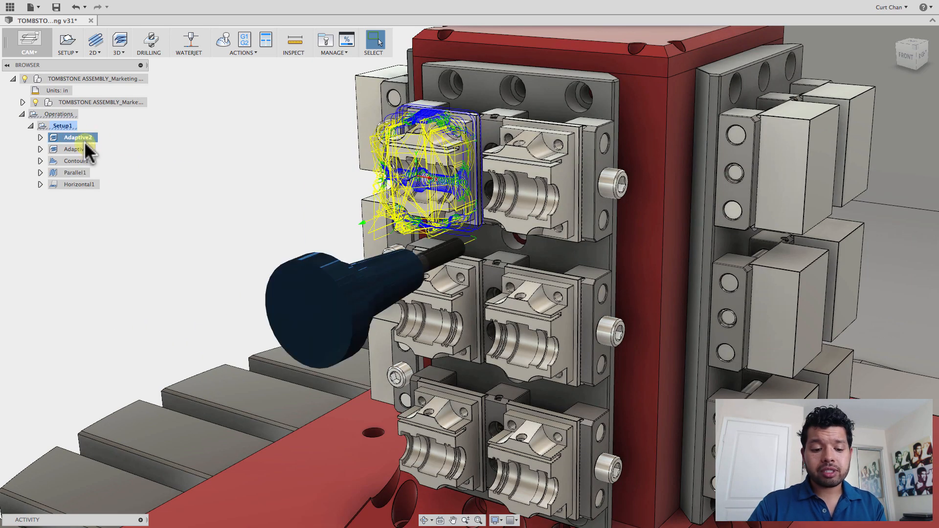
pyautogui.keyDown('shift'); pyautogui.click(77, 184); pyautogui.keyUp('shift')
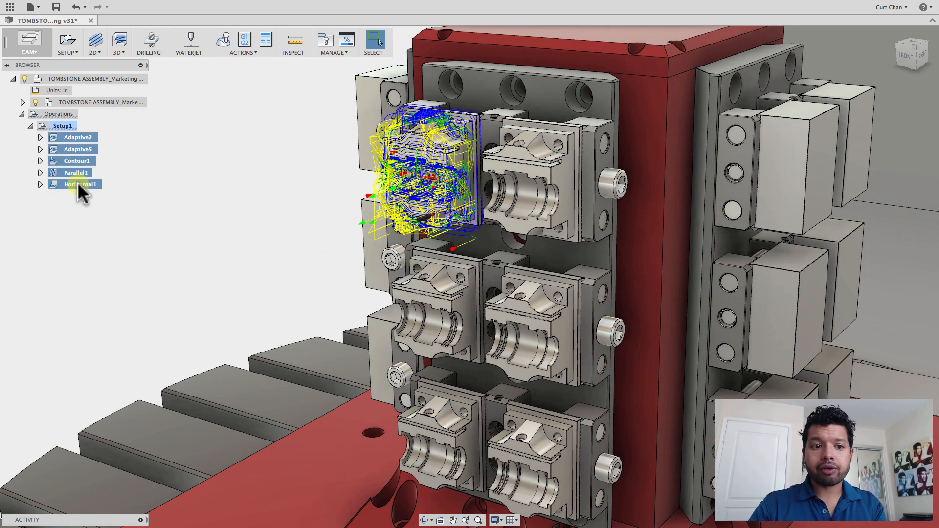
pyautogui.click(72, 50)
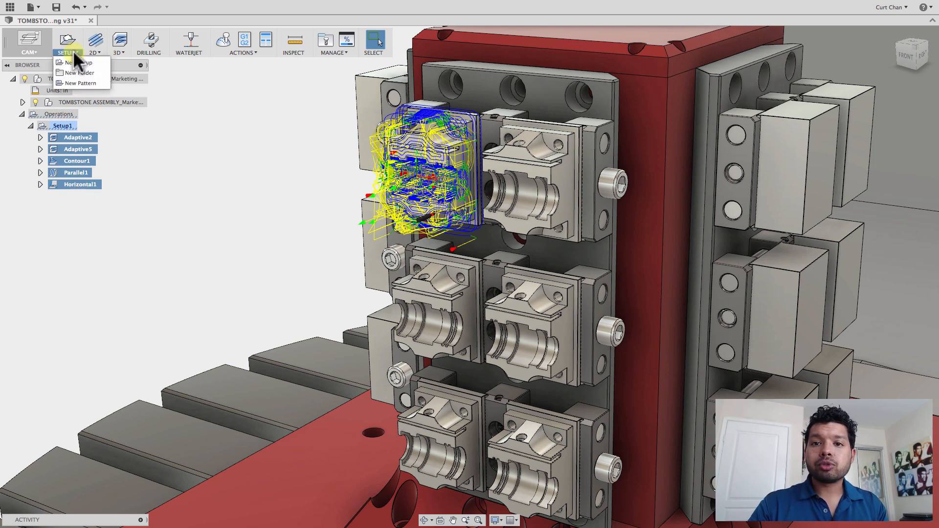
pyautogui.press('Escape')
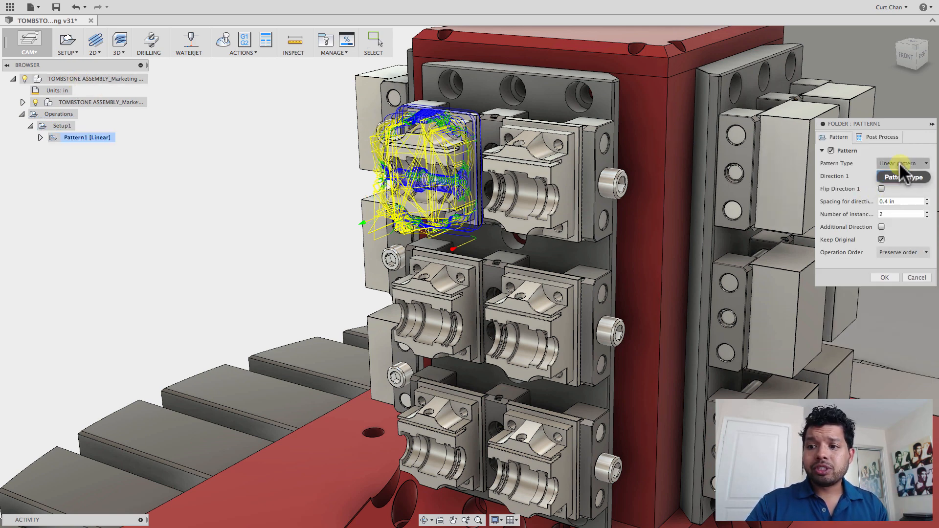
# - Keep the linear pattern type, run direction 1 along a horizontal edge of the first part, space it 3 in and flip it toward the neighbouring part
pyautogui.click(898, 163)
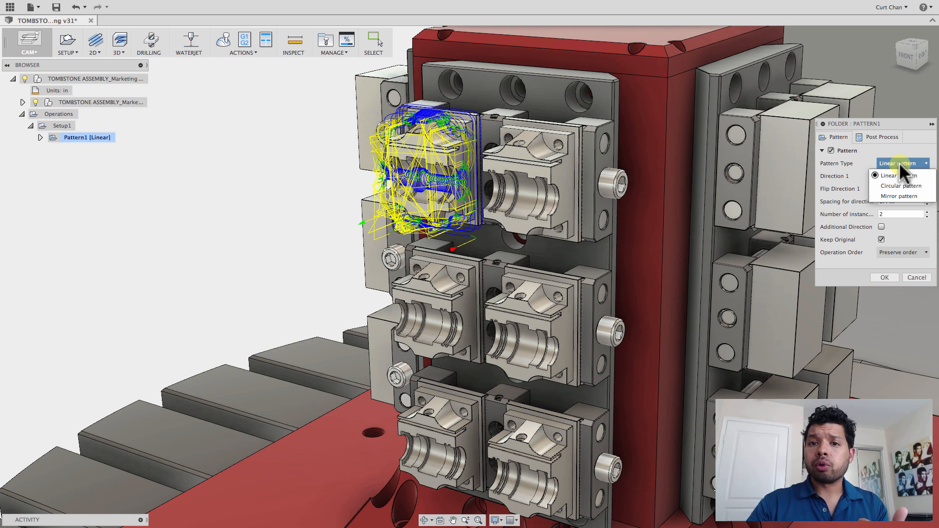
pyautogui.click(895, 161)
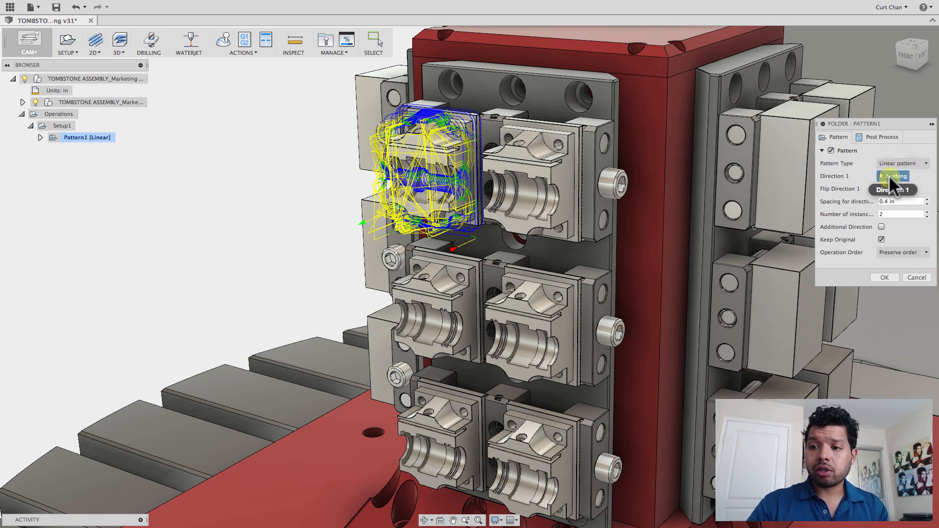
pyautogui.click(460, 122)
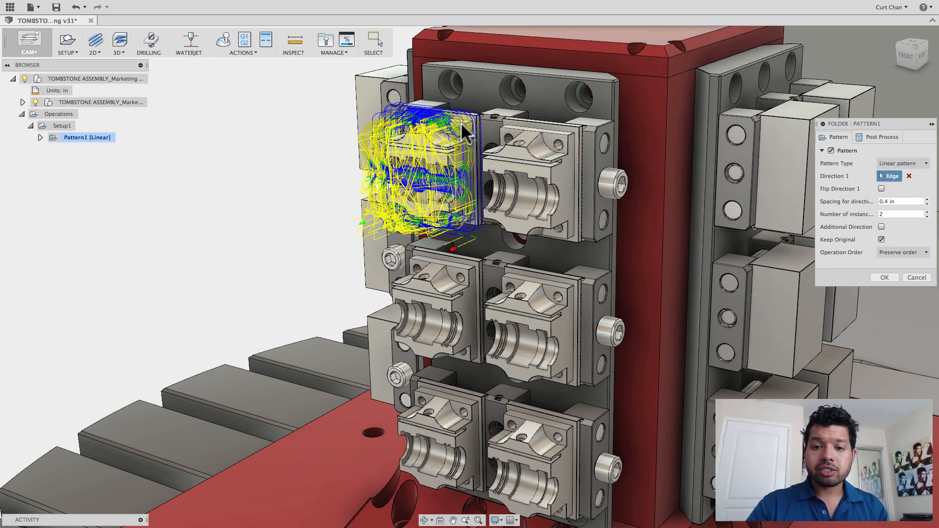
pyautogui.click(893, 203)
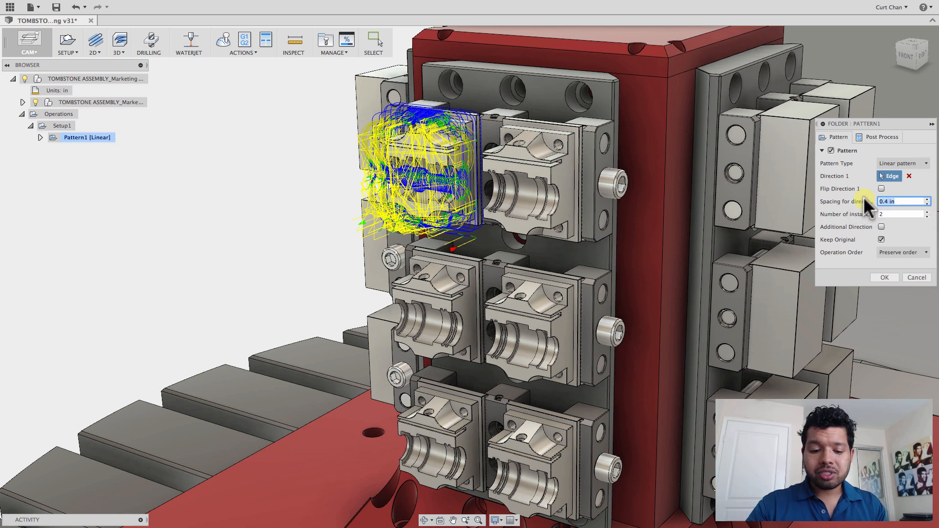
pyautogui.write('3')
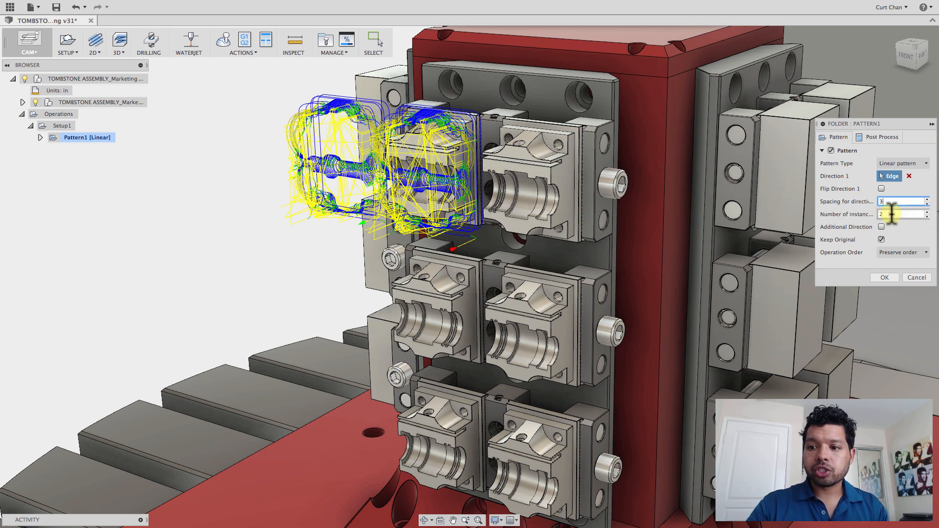
pyautogui.click(881, 188)
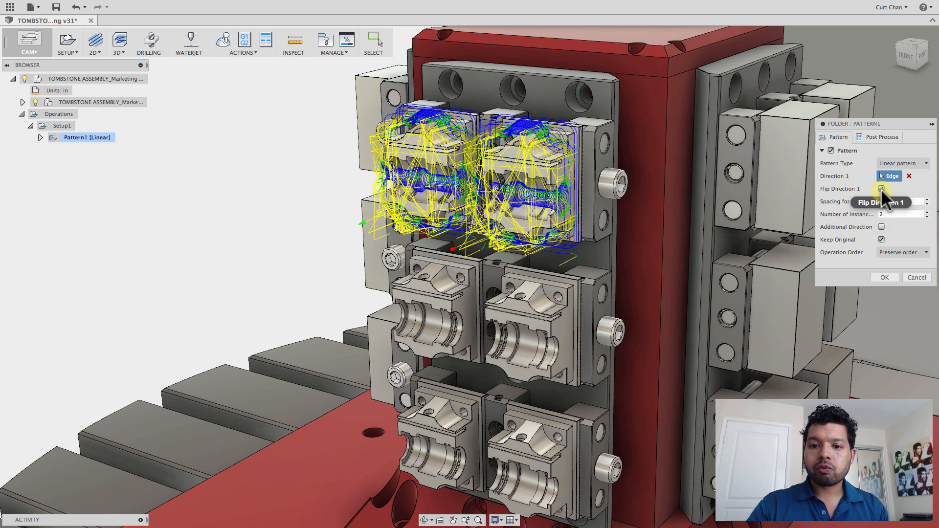
# - Add a second pattern direction along a vertical edge of the neighbouring part with 4 in spacing and 3 instances, and confirm the pattern
pyautogui.click(881, 227)
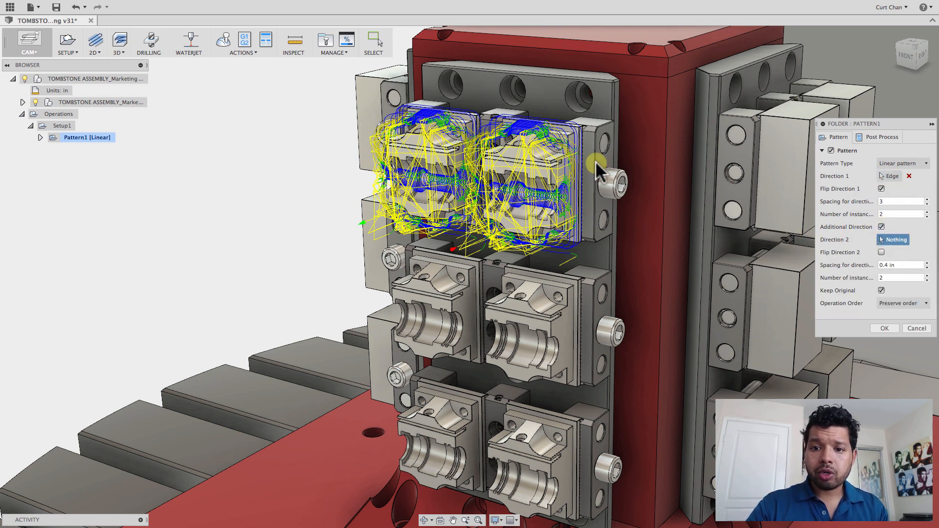
pyautogui.click(570, 145)
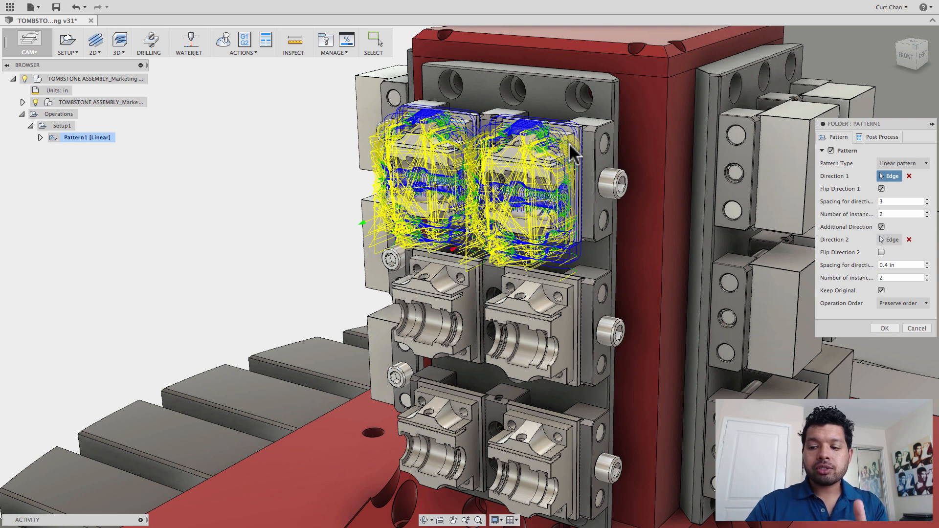
pyautogui.click(899, 264)
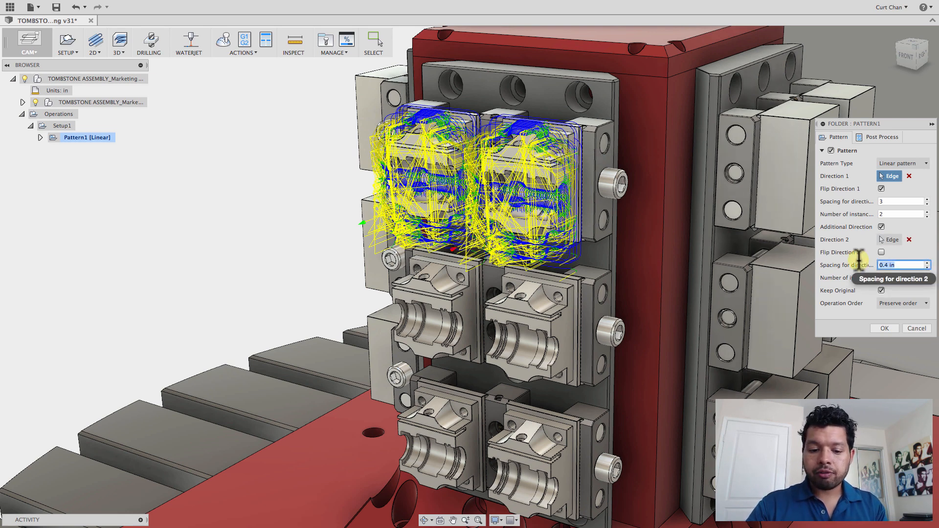
pyautogui.write('4')
pyautogui.press('Tab')
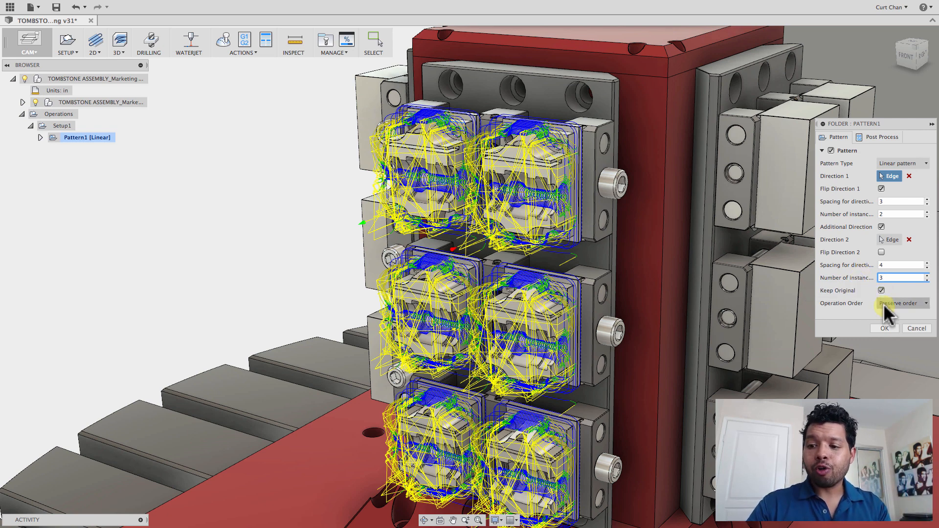
pyautogui.click(884, 328)
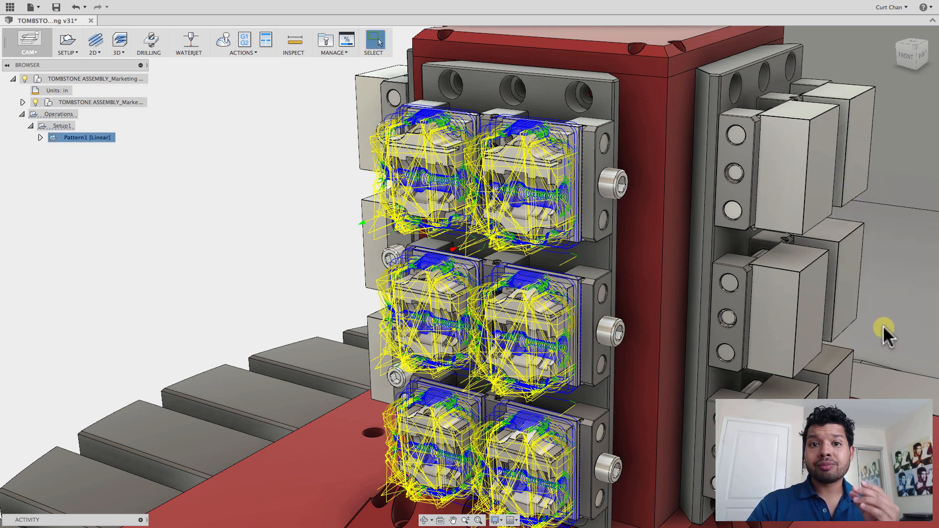